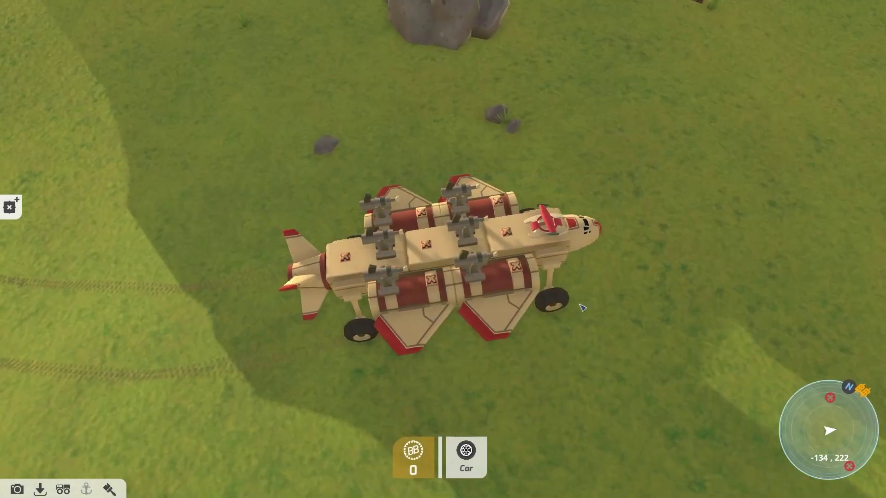
key("w")
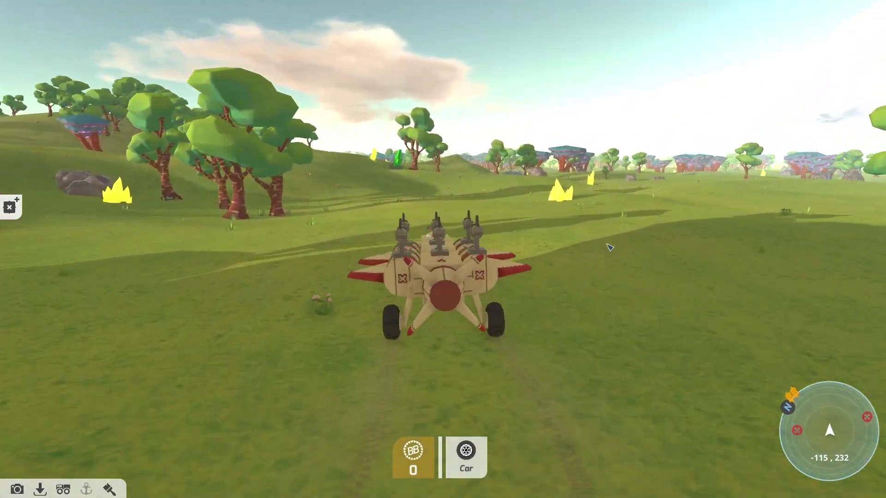
right_click_drag(610, 247, 399, 211)
key("a")
key("w")
key("a")
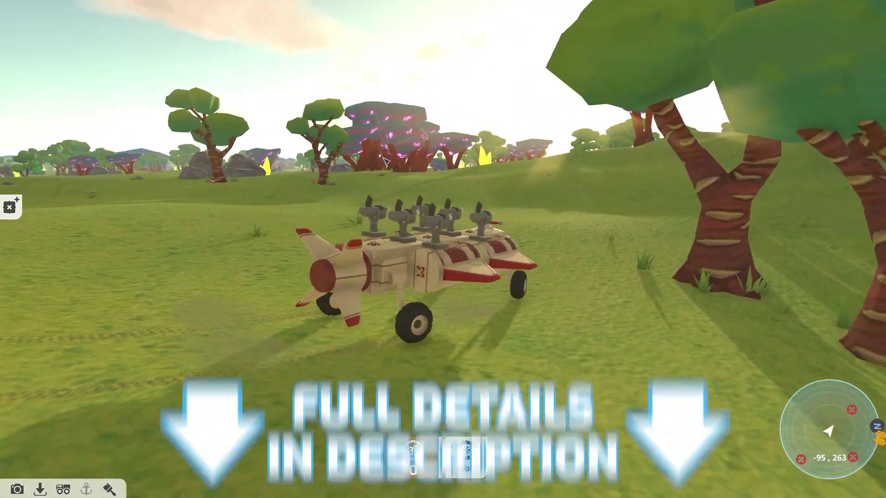
key("w")
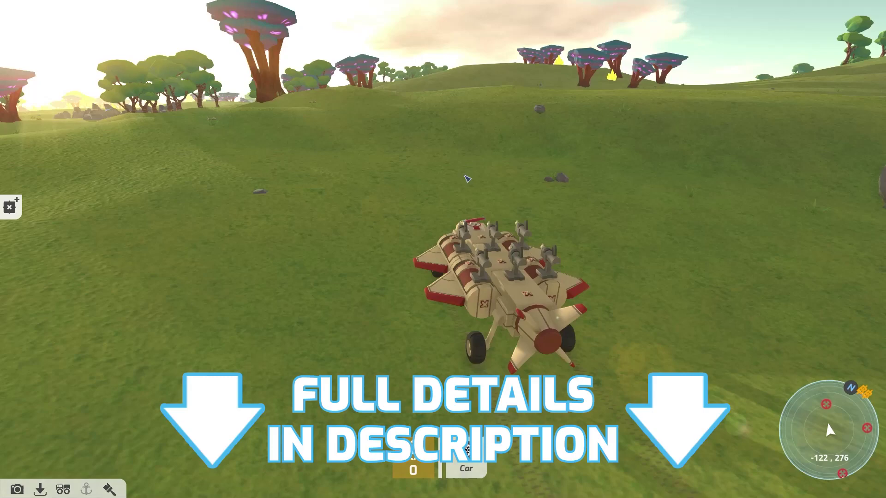
key("w")
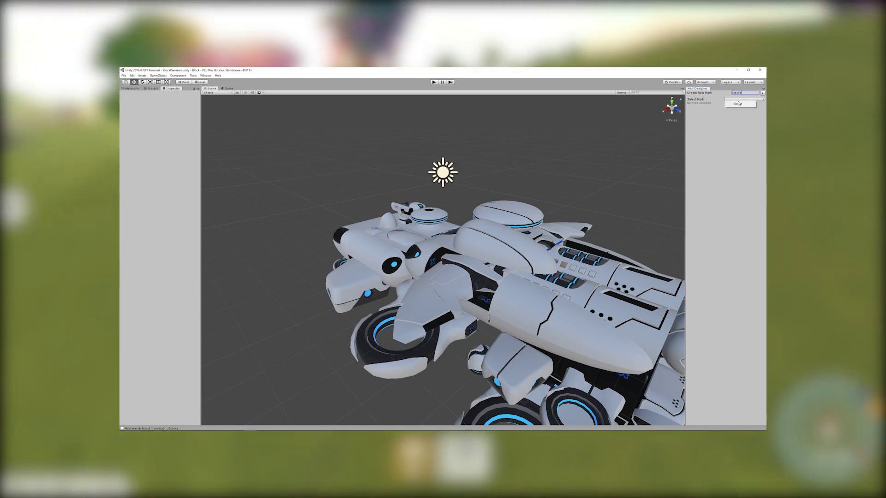
In Unity's Mod Designer, select the Blocks mod and create a block named New Block.
left_click(737, 104)
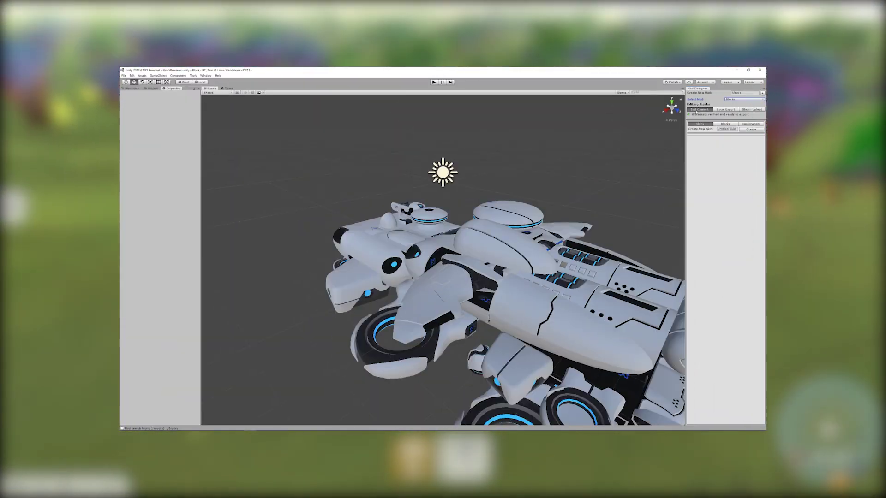
left_click(725, 125)
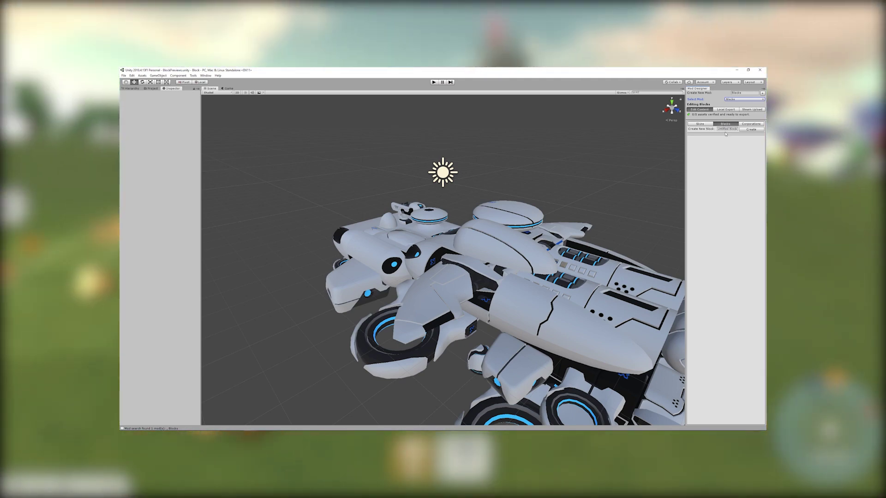
left_click(727, 128)
type("New Block")
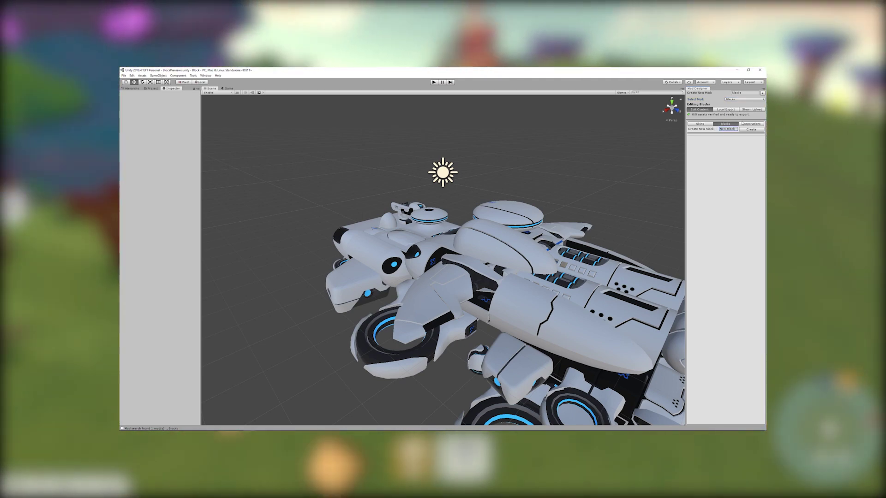
left_click(744, 130)
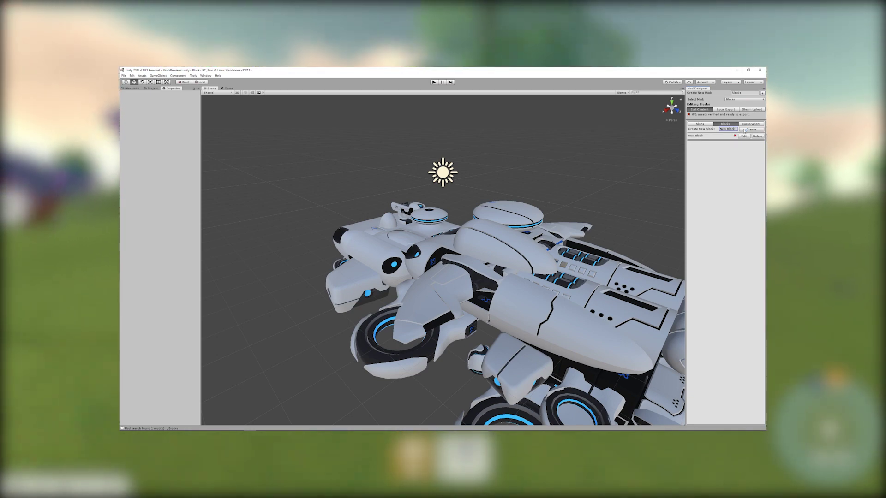
Create the physical prefab for New Block and open that prefab for editing.
left_click(744, 136)
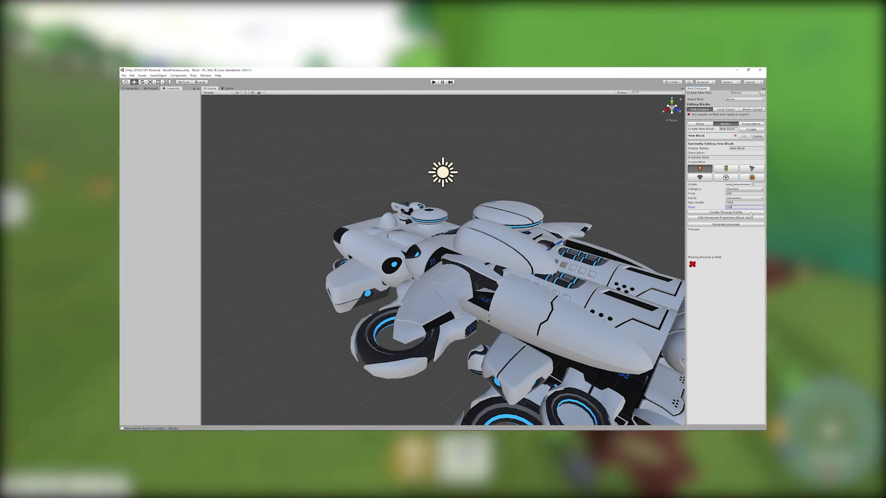
left_click(749, 212)
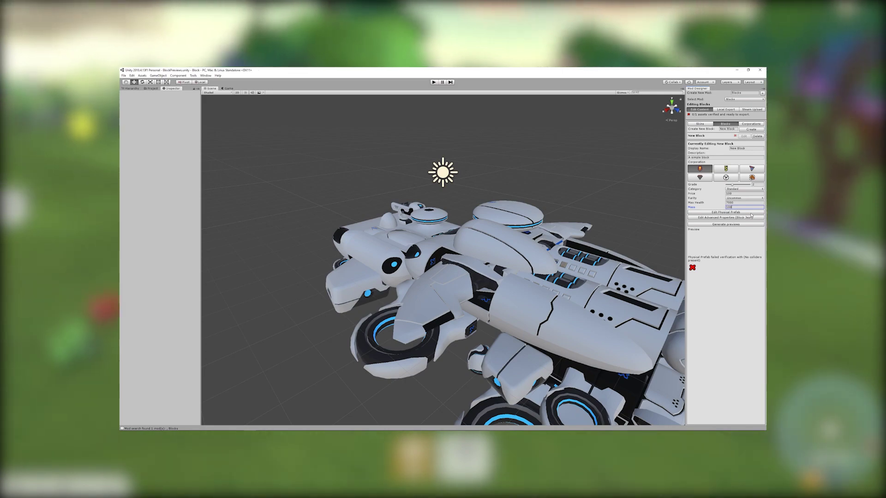
left_click(749, 212)
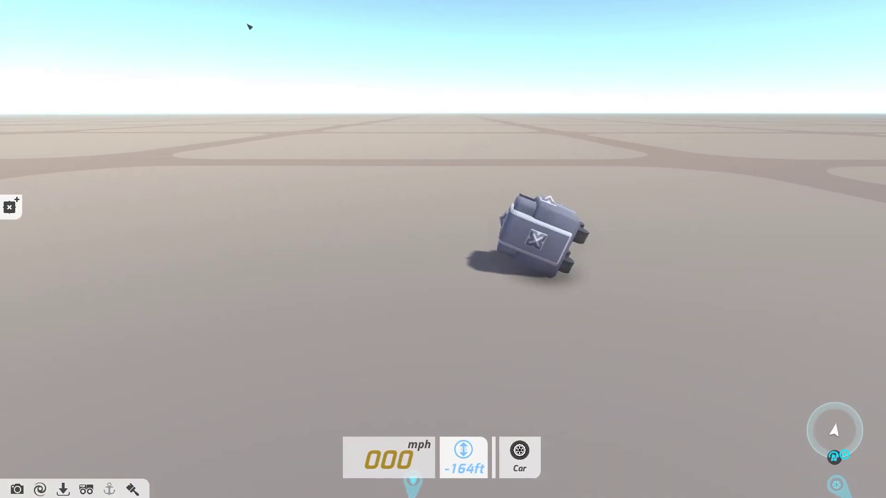
key("b")
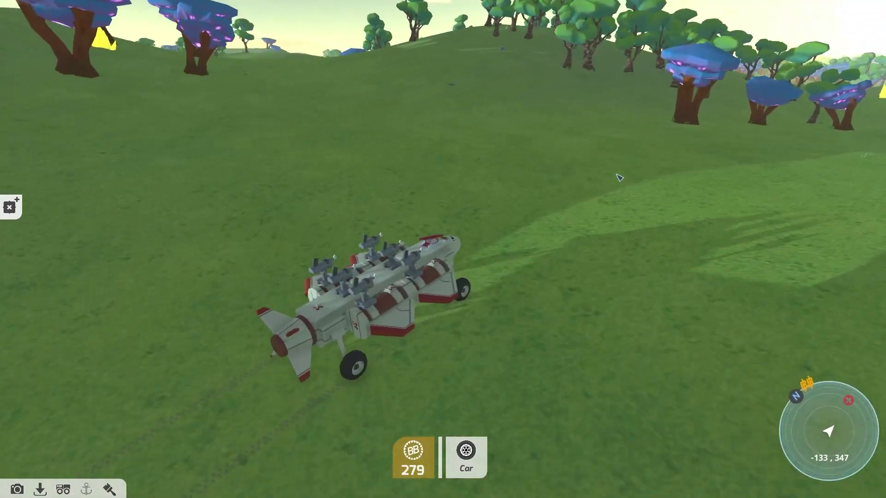
key("w")
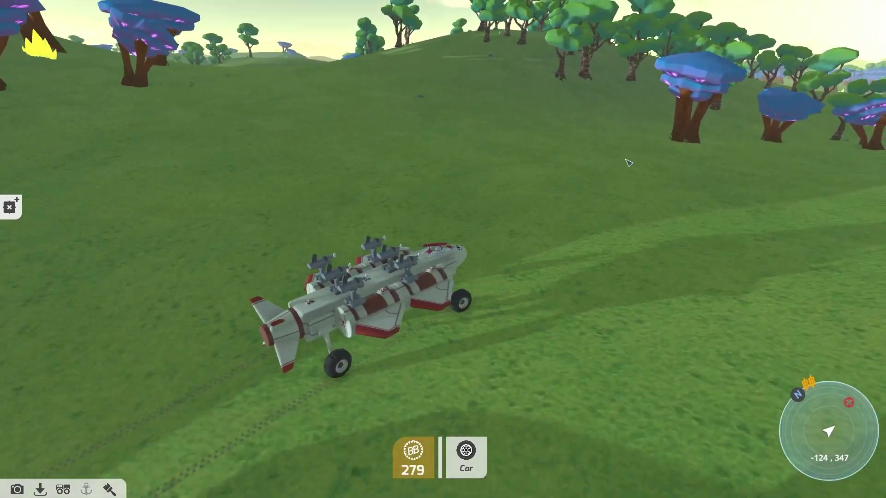
key("w")
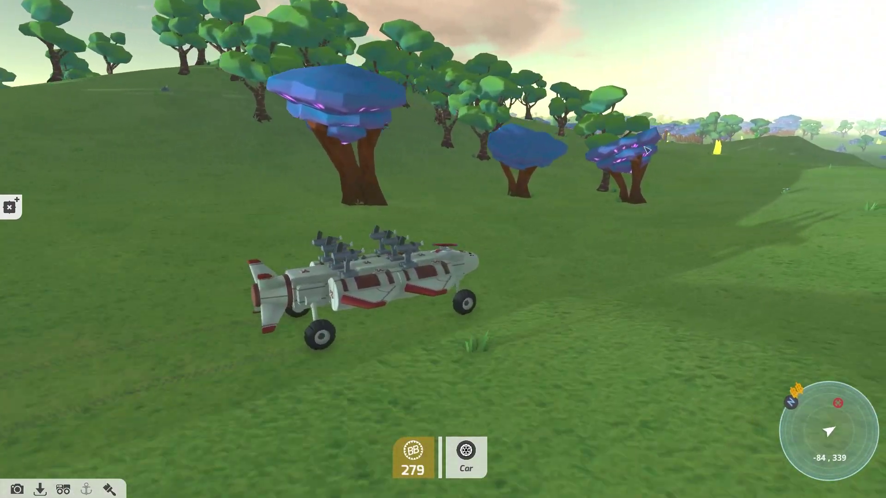
key("w")
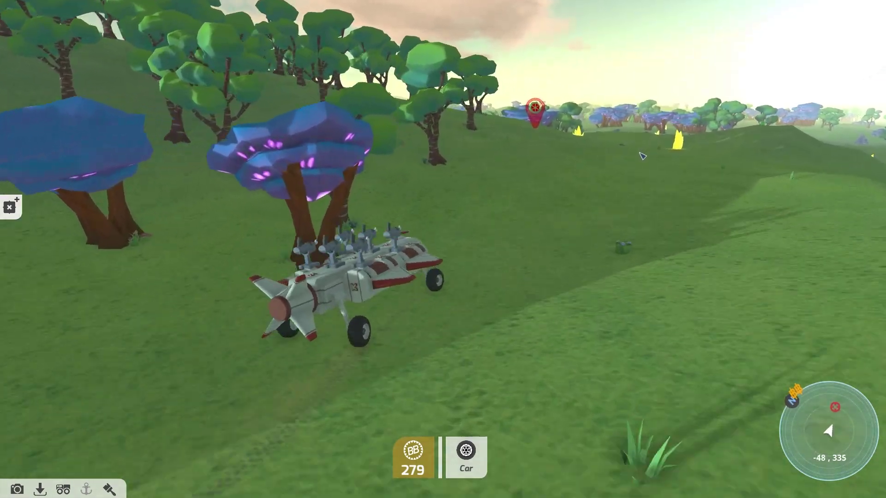
key("w")
key("space")
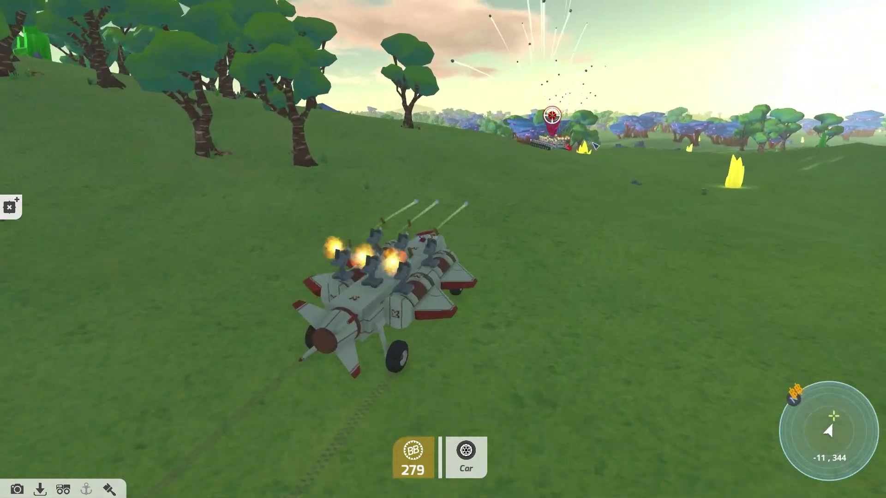
key("w")
left_click_drag(593, 155, 590, 156)
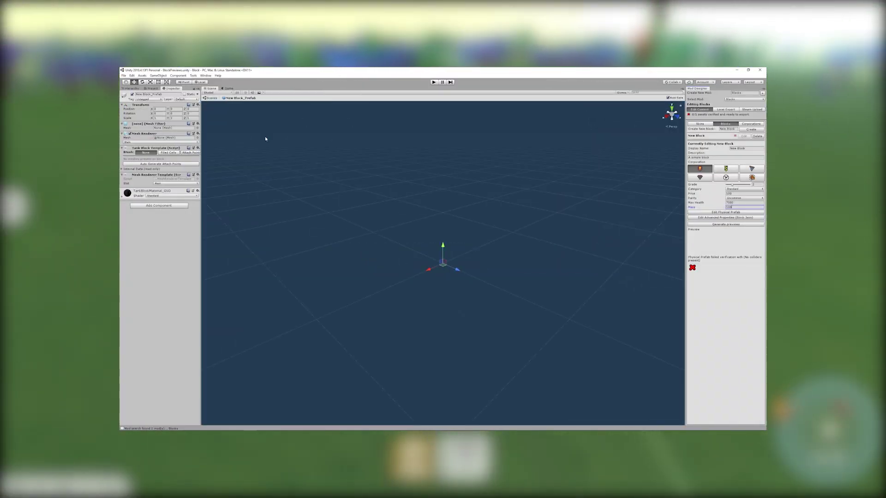
Assign the m_GSO_ExampleBlock mesh to the New Block prefab's mesh filter in Unity.
left_click(197, 129)
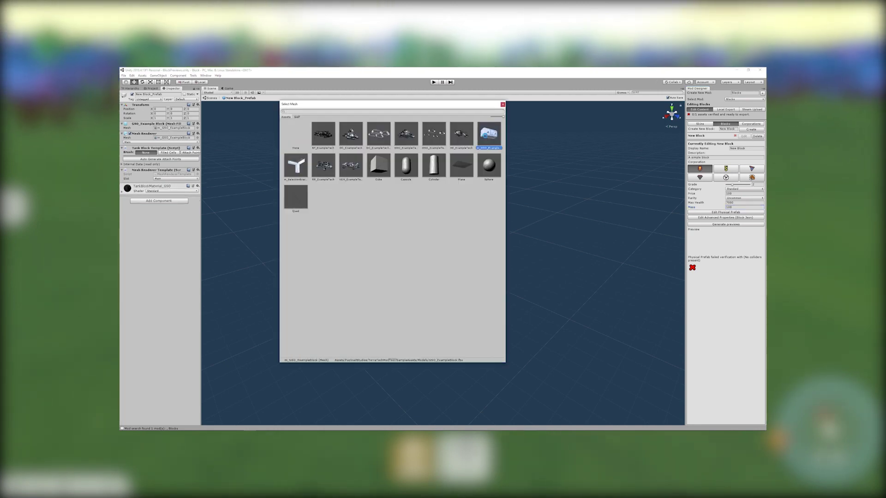
double_click(487, 135)
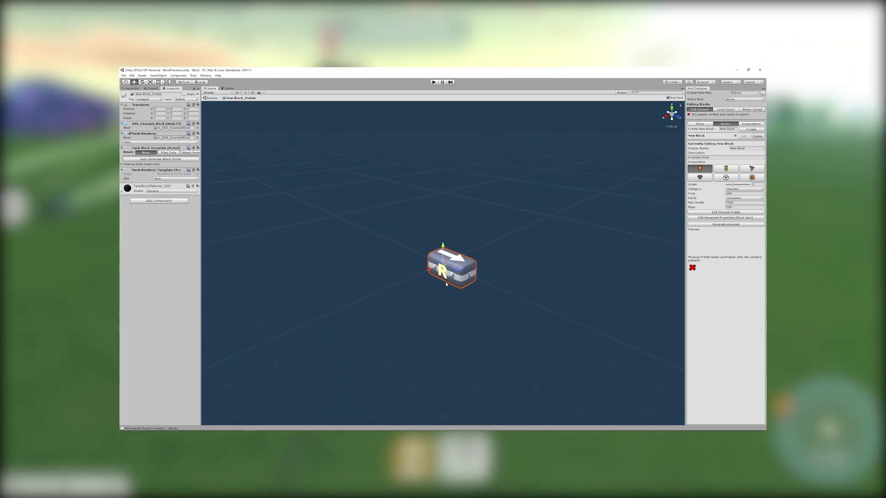
scroll(438, 284, "up", 5)
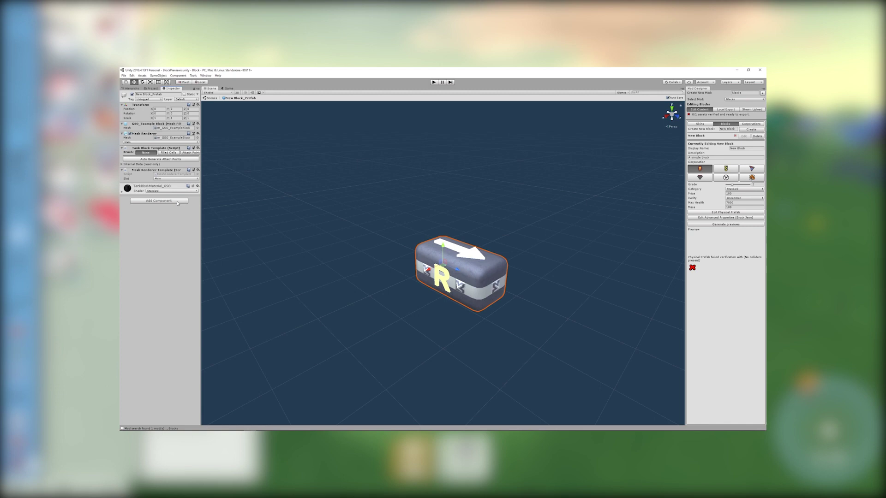
Add a Box Collider component to the New Block prefab.
left_click(177, 202)
type("c")
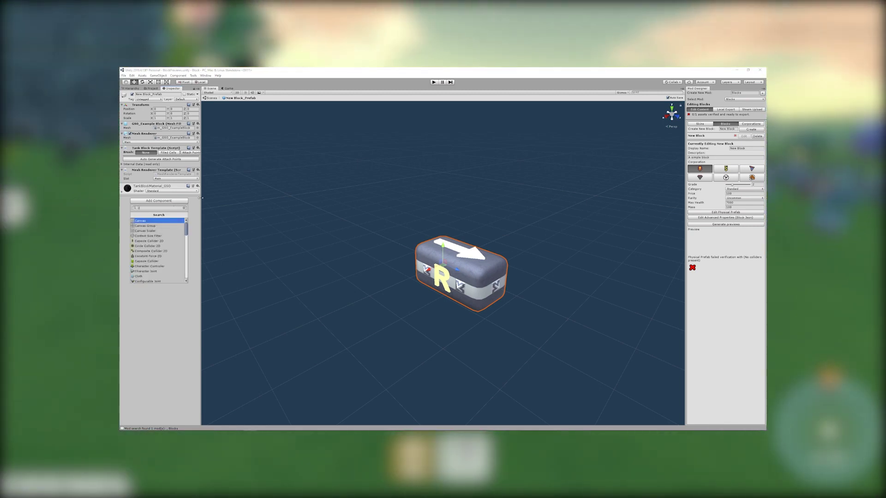
type("oll")
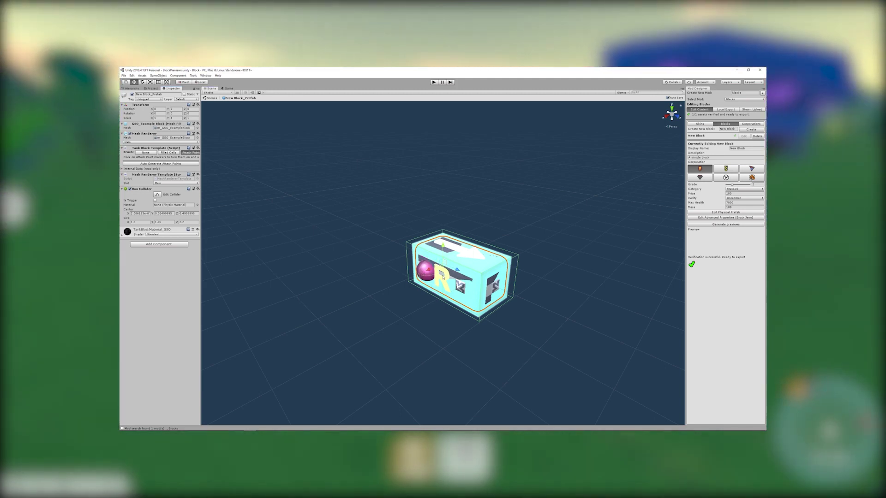
Turn on the second attach point on the block's long side and the one on its end face.
left_click(457, 286)
left_click(495, 284)
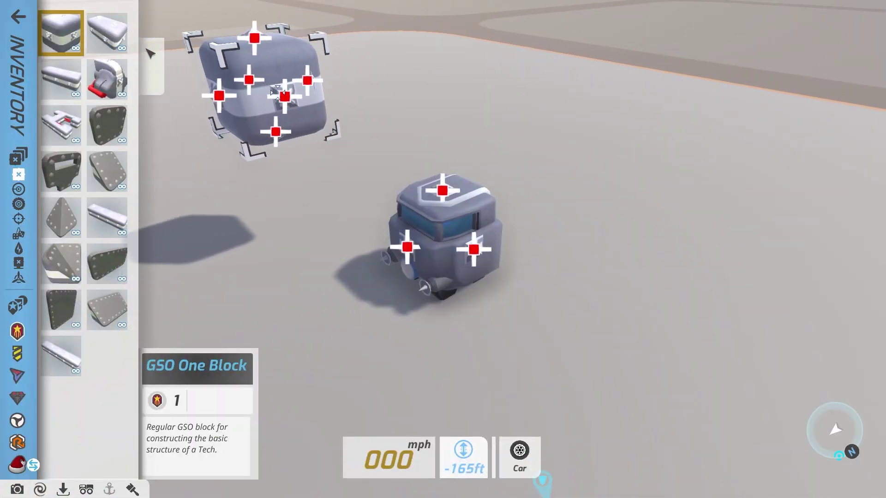
In TerraTech, attach a GSO One Block to the top of the cab.
left_click(426, 177)
key("Escape")
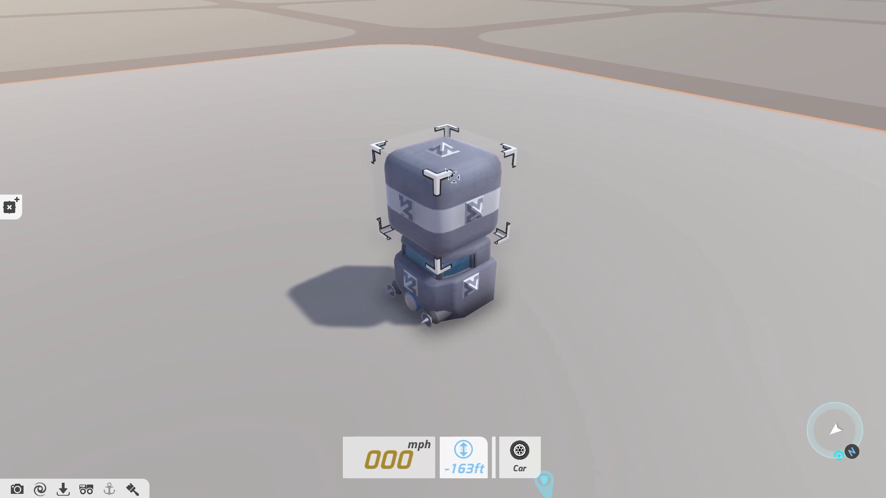
right_click_drag(509, 148, 515, 167)
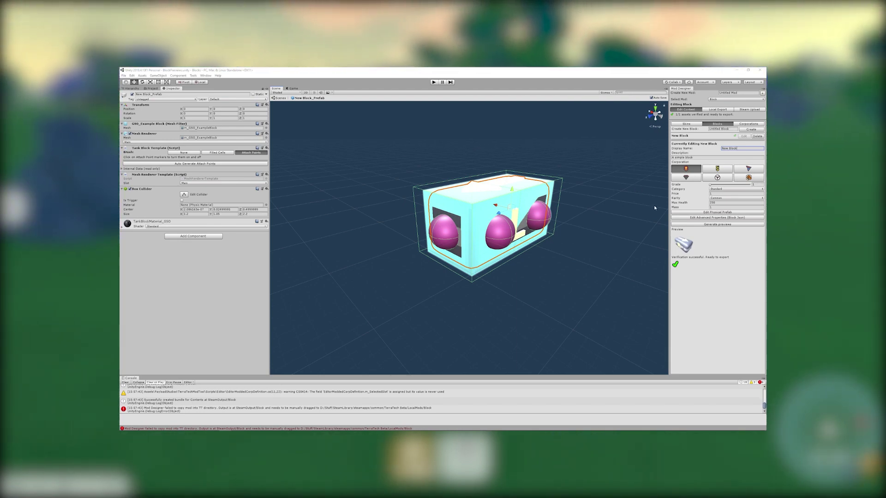
Generate the preview image for New Block in Unity's Mod Designer.
left_click(678, 224)
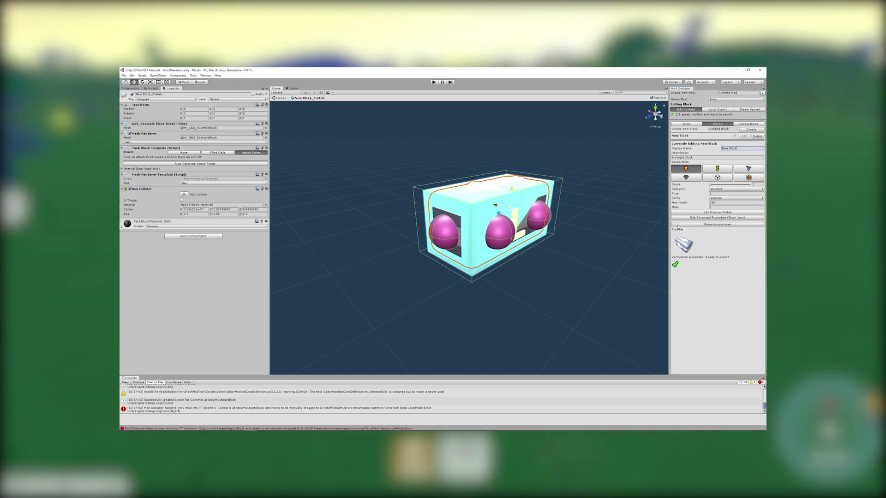
key("w")
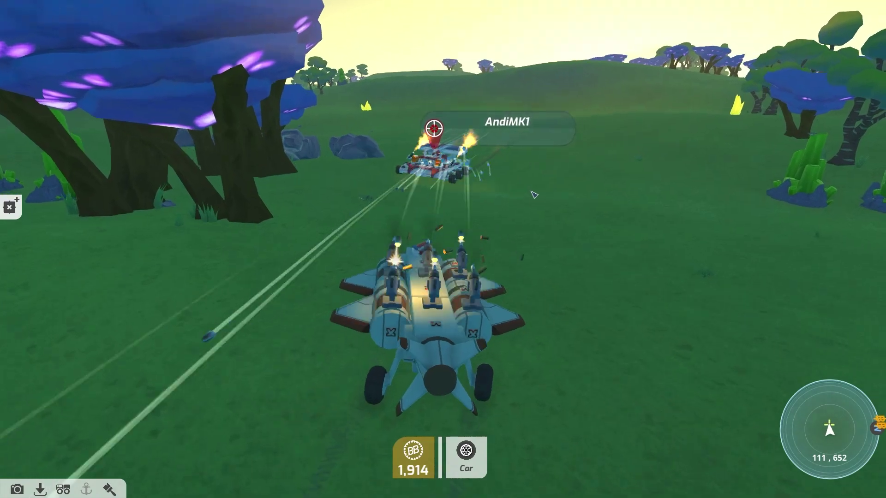
left_click_drag(535, 205, 533, 203)
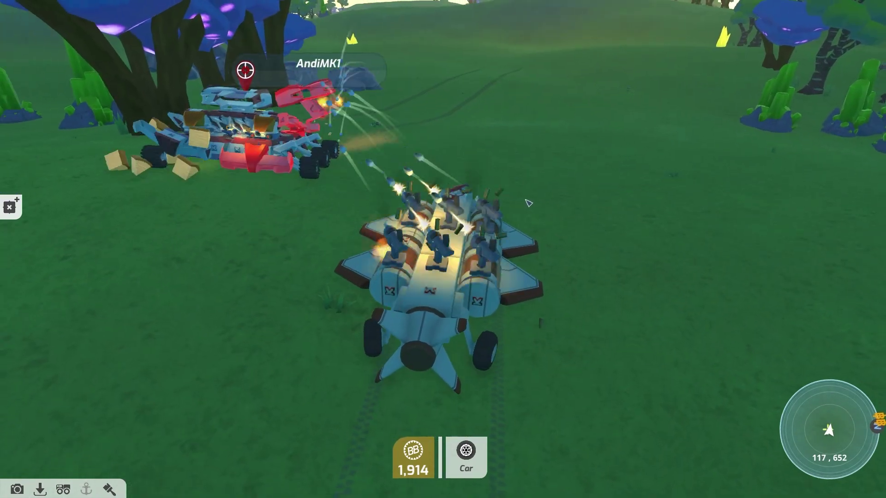
key("a")
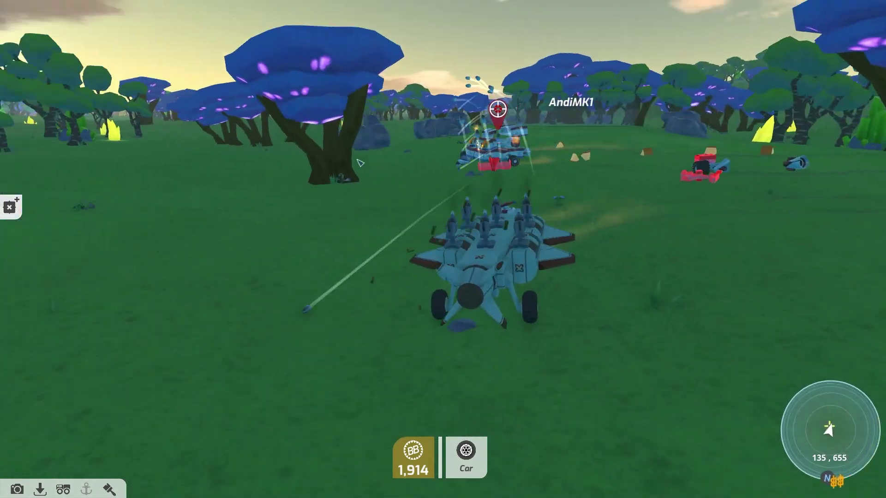
key("w")
key("a")
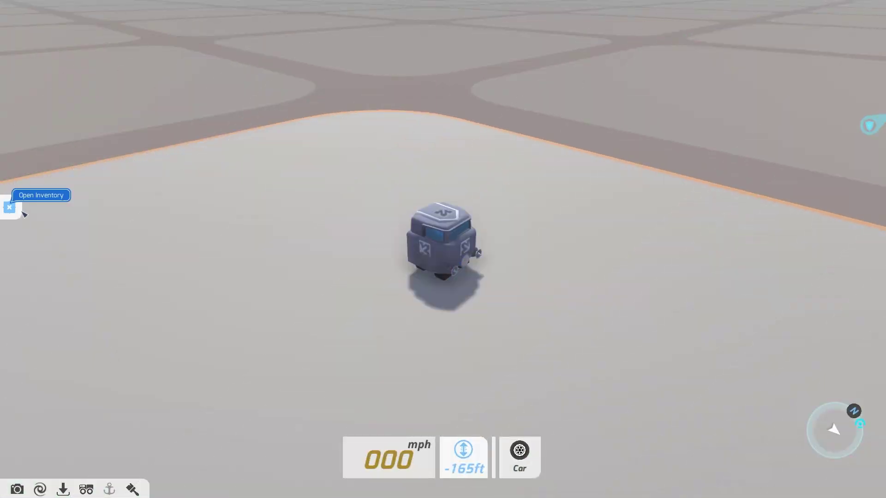
In TerraTech, take the modded New Block from the inventory and attach it lengthwise to the side of the cab.
left_click(19, 208)
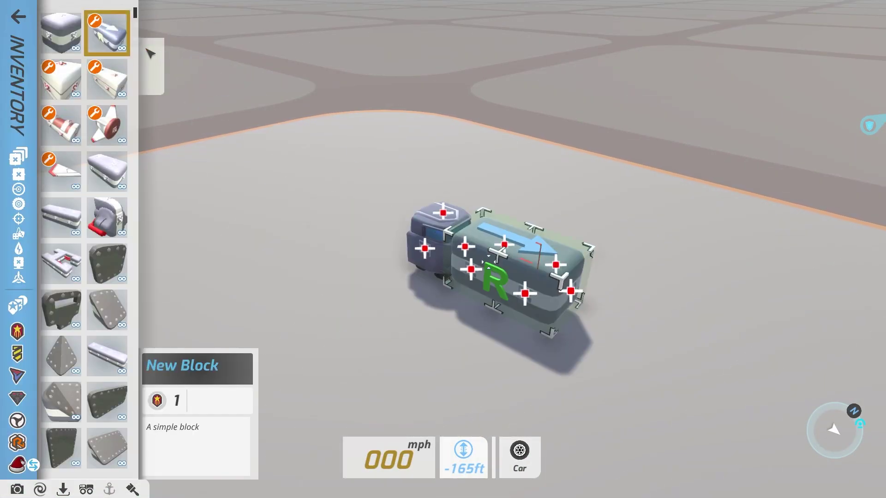
left_click(488, 262)
key("Escape")
right_click_drag(465, 147, 543, 133)
key("e")
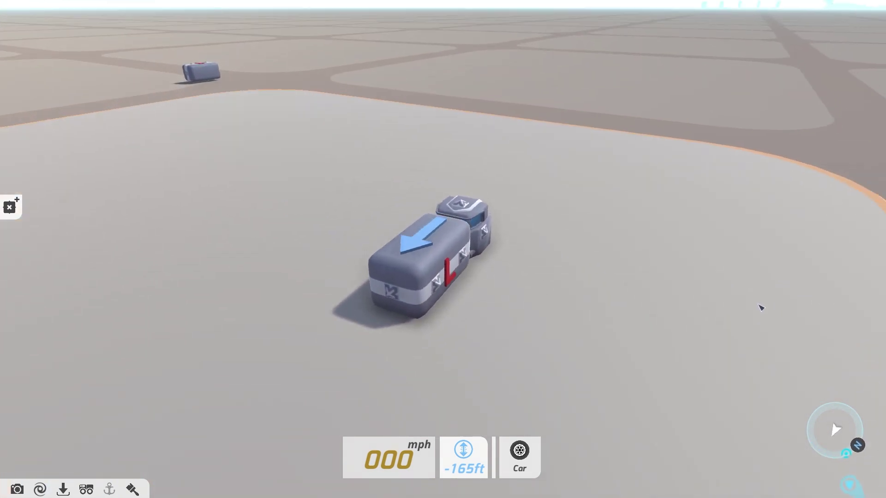
right_click_drag(761, 308, 756, 302)
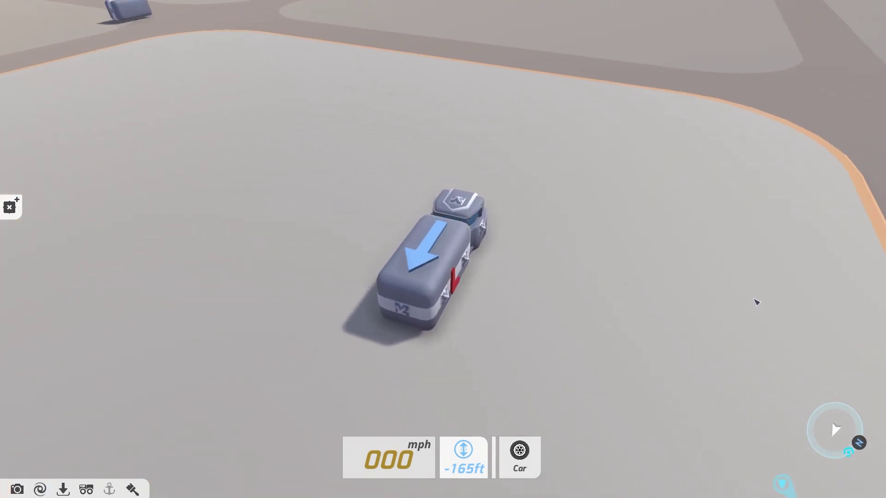
scroll(633, 278, "up", 4)
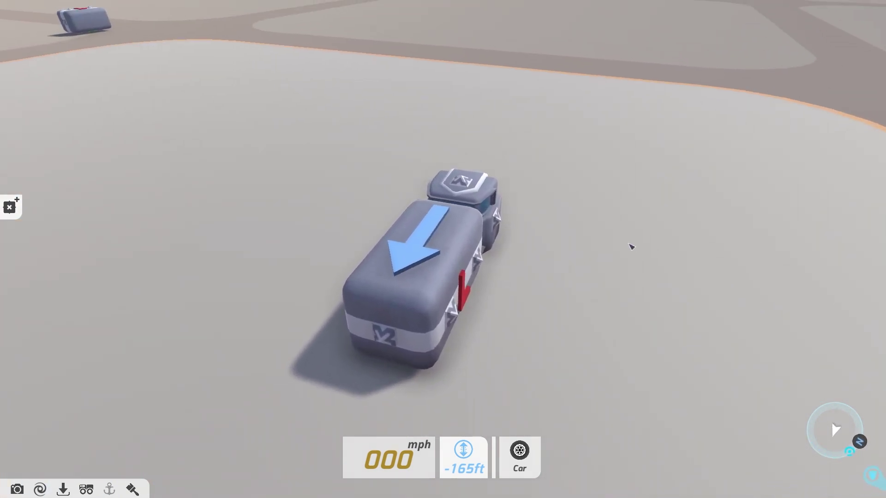
right_click_drag(631, 246, 627, 247)
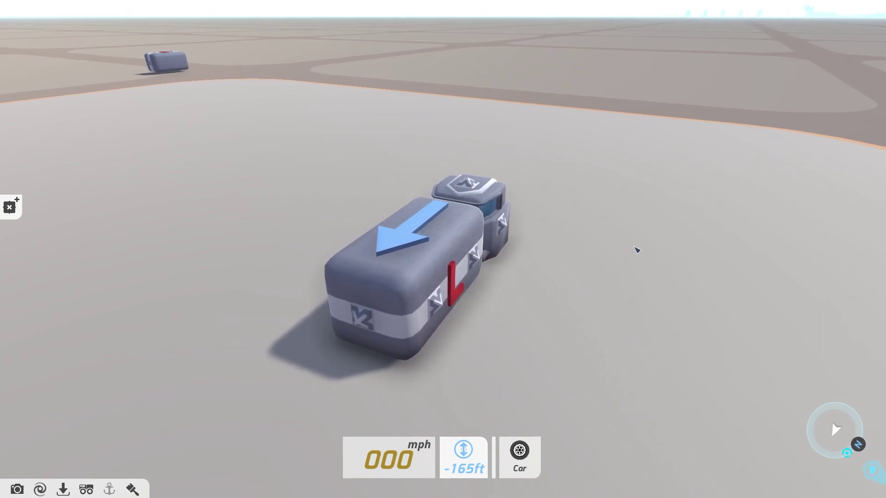